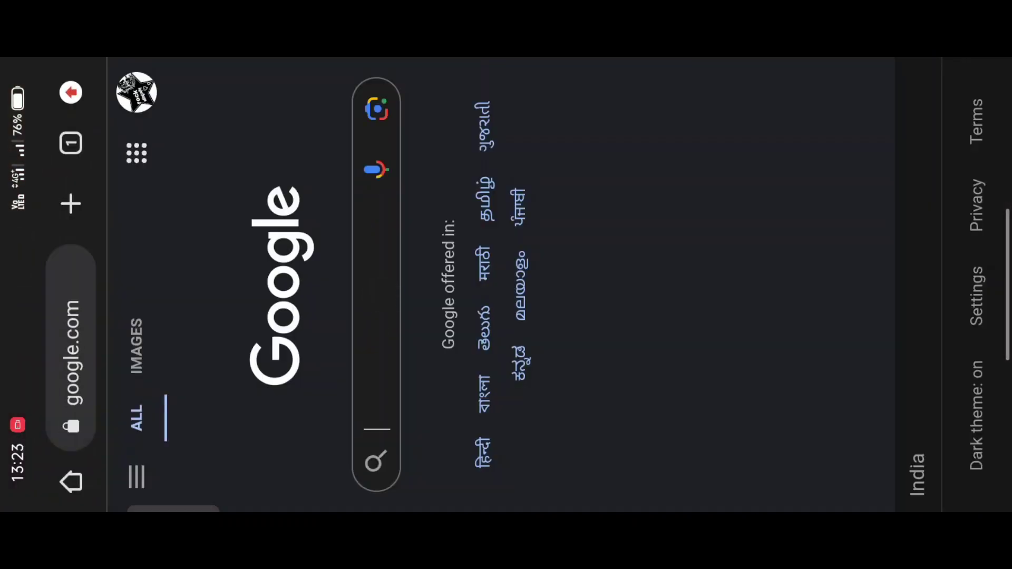
Step: Search Google for 'bing ai generator' and open Image Creator from Microsoft Designer
{"action": "left_click", "coordinate": [376, 285]}
{"action": "type", "text": "b"}
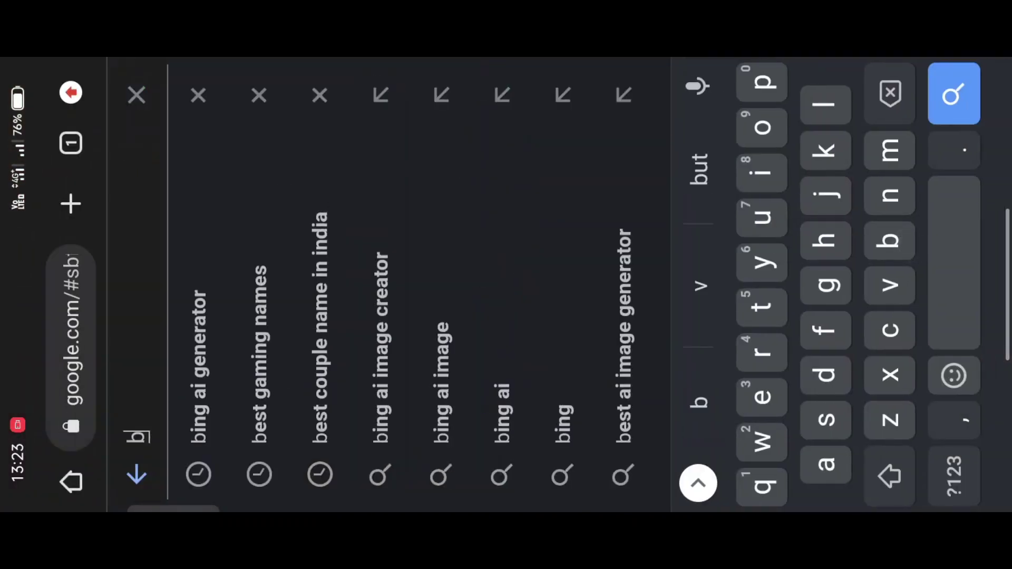
{"action": "type", "text": "ing"}
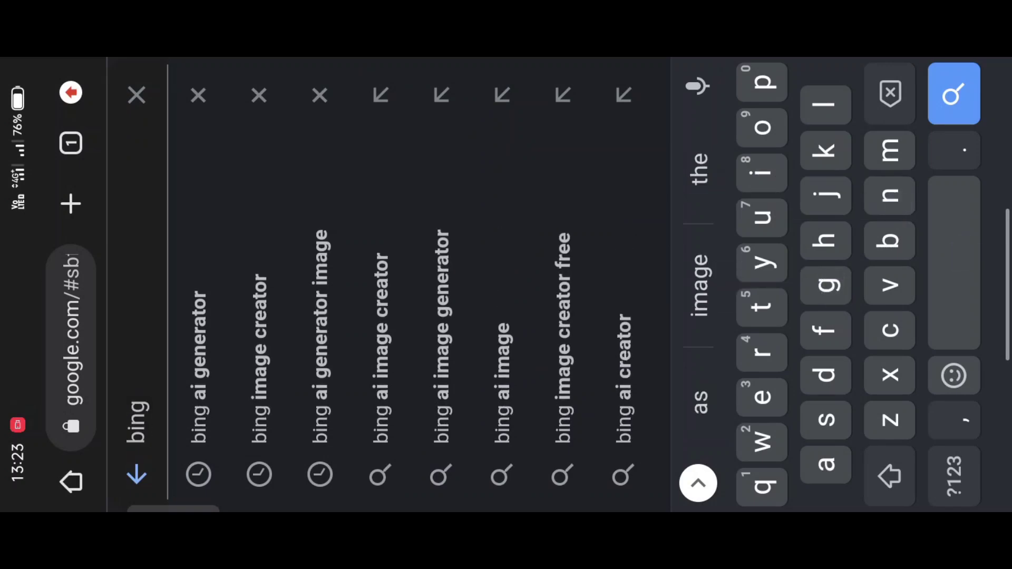
{"action": "left_click", "coordinate": [195, 267]}
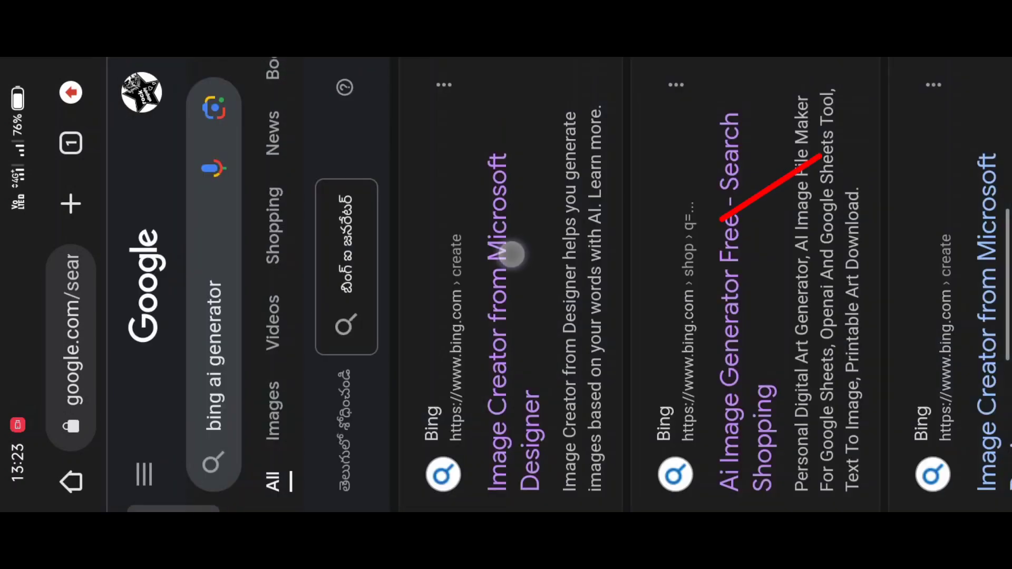
{"action": "left_click", "coordinate": [498, 325]}
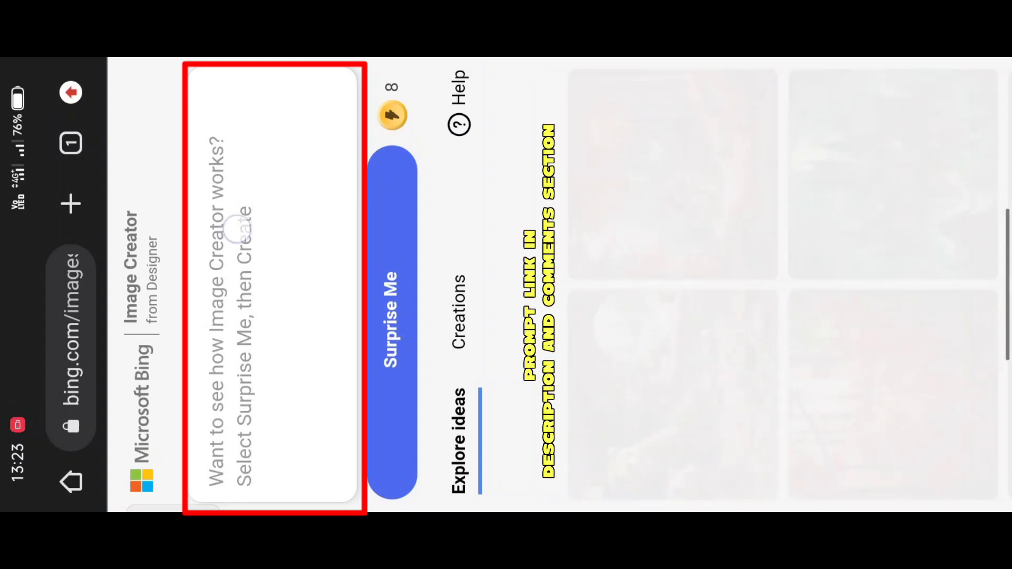
Step: Paste the teenage-boy prompt, fill in SANATAN and SHIVA, and generate images
{"action": "left_click", "coordinate": [244, 483]}
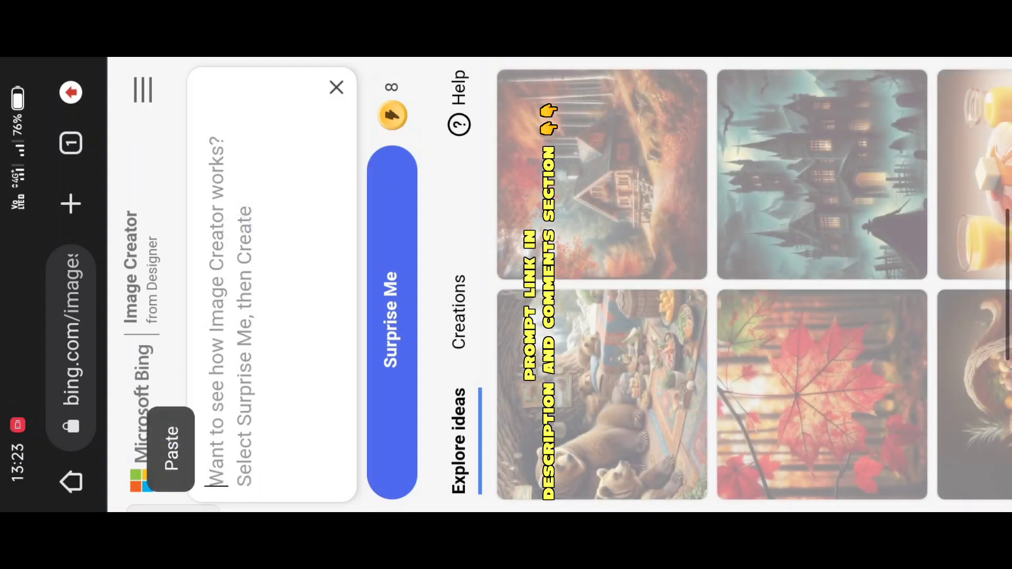
{"action": "left_click", "coordinate": [158, 429]}
{"action": "left_click", "coordinate": [271, 360]}
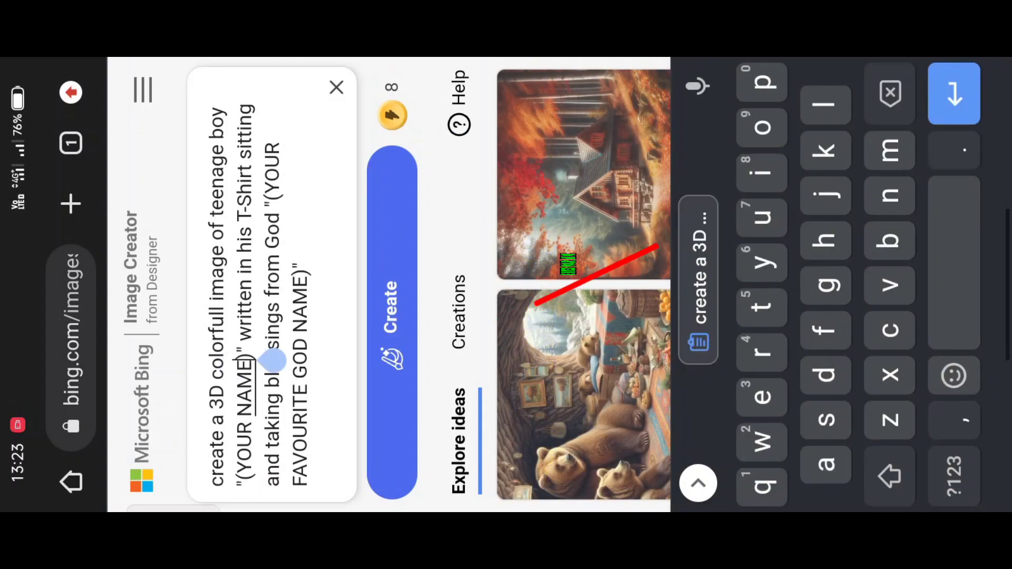
{"action": "key", "text": "BackSpace"}
{"action": "key", "text": "BackSpace"}
{"action": "key", "text": "BackSpace"}
{"action": "key", "text": "BackSpace"}
{"action": "key", "text": "BackSpace"}
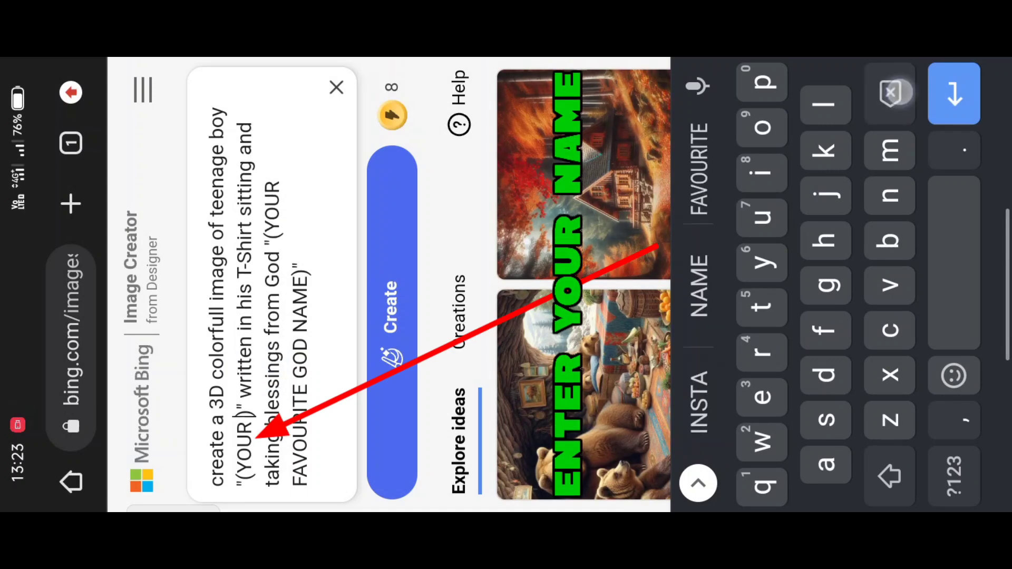
{"action": "key", "text": "BackSpace"}
{"action": "key", "text": "BackSpace"}
{"action": "key", "text": "BackSpace"}
{"action": "key", "text": "BackSpace"}
{"action": "left_click", "coordinate": [908, 477]}
{"action": "type", "text": "SANATAN"}
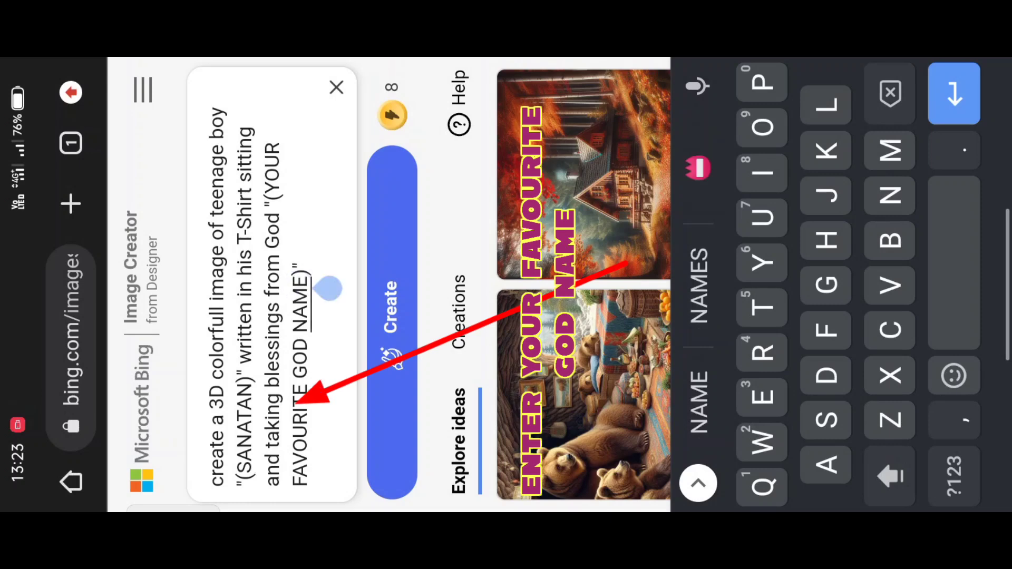
{"action": "key", "text": "BackSpace"}
{"action": "key", "text": "BackSpace"}
{"action": "key", "text": "BackSpace"}
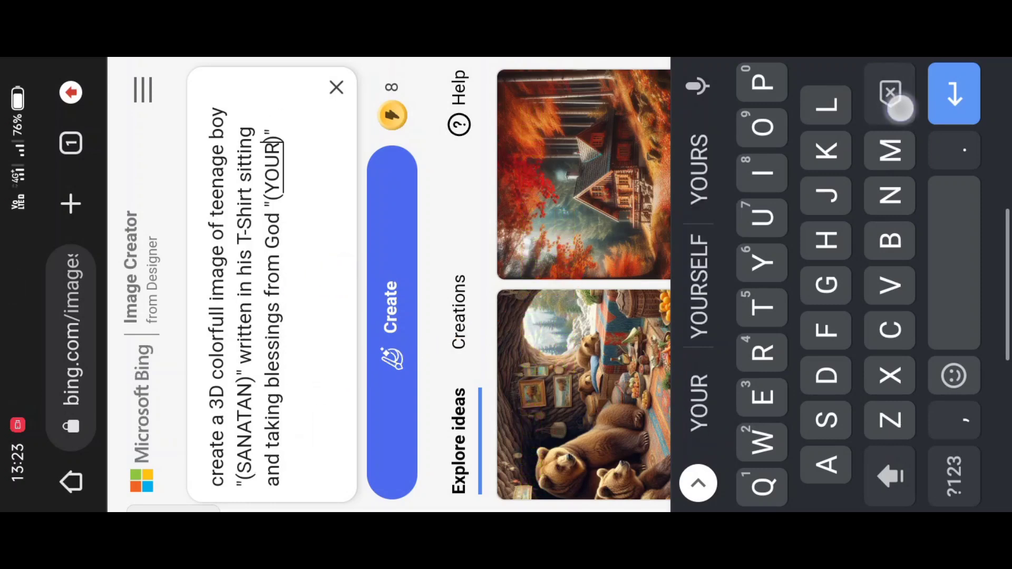
{"action": "type", "text": "SHIVA"}
{"action": "left_click", "coordinate": [388, 203]}
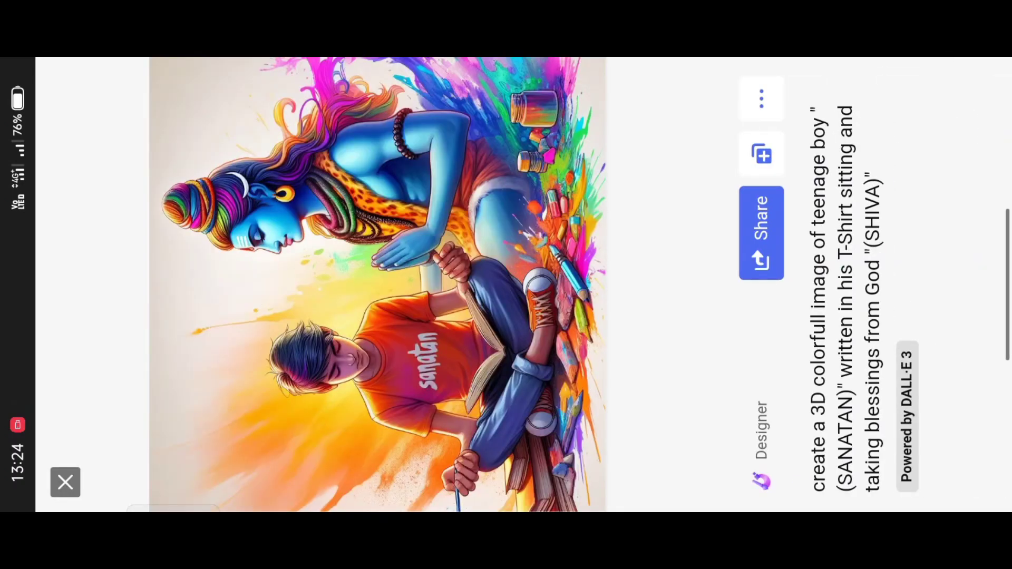
Step: Open and then dismiss the options menu for the enlarged Shiva image
{"action": "left_click", "coordinate": [762, 98]}
{"action": "left_click", "coordinate": [642, 143]}
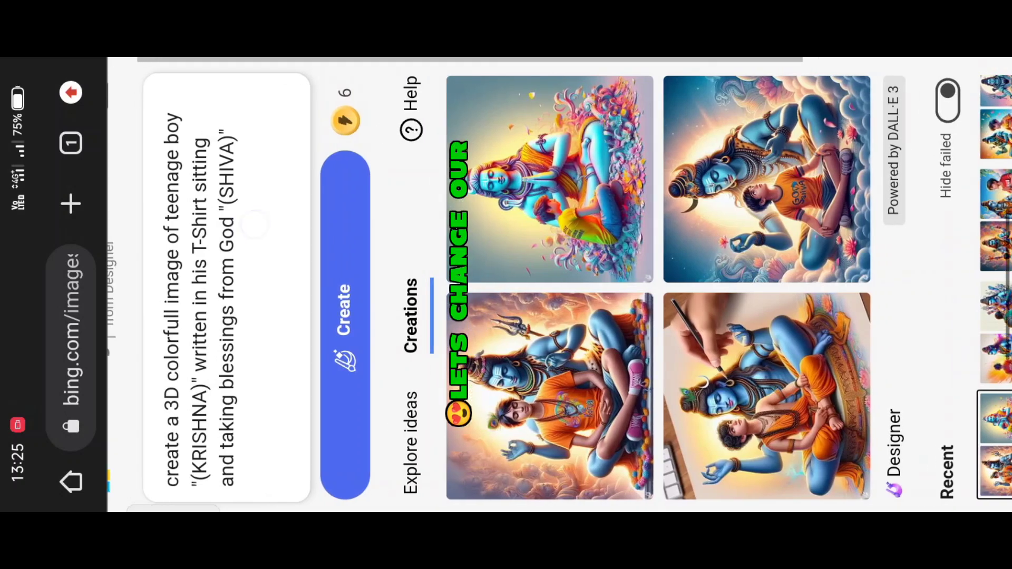
Step: Replace the quoted names with MOHIT for the T-shirt and KRISHNA for the god
{"action": "left_click", "coordinate": [238, 395]}
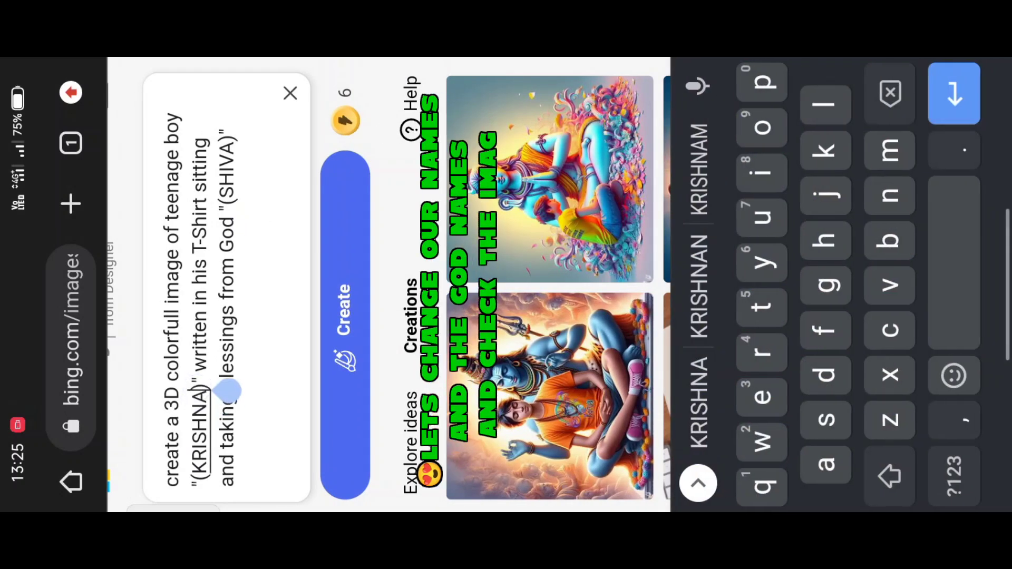
{"action": "key", "text": "BackSpace"}
{"action": "key", "text": "BackSpace"}
{"action": "key", "text": "BackSpace"}
{"action": "key", "text": "BackSpace"}
{"action": "key", "text": "BackSpace"}
{"action": "key", "text": "BackSpace"}
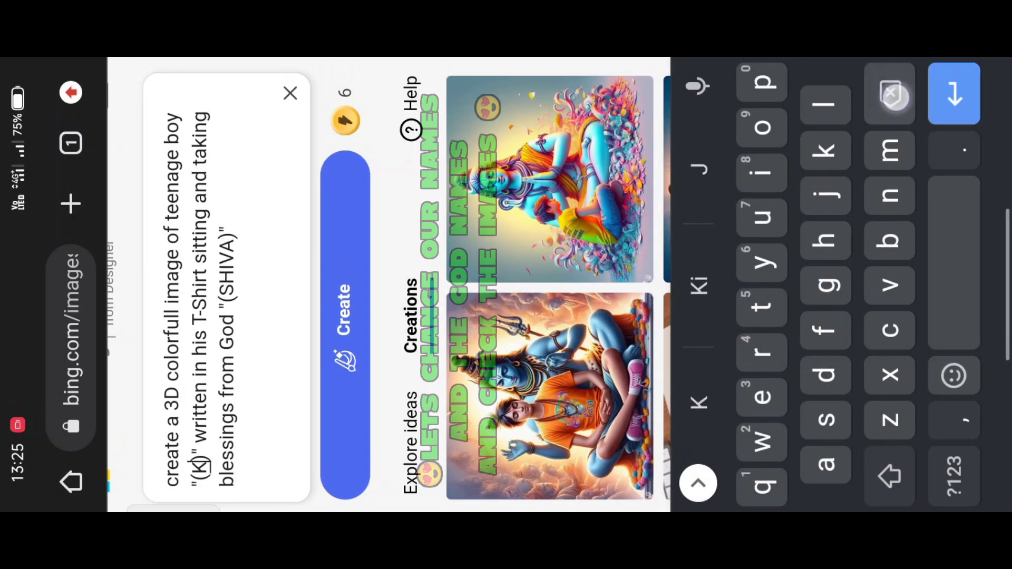
{"action": "key", "text": "BackSpace"}
{"action": "double_click", "coordinate": [889, 475]}
{"action": "type", "text": "MOH"}
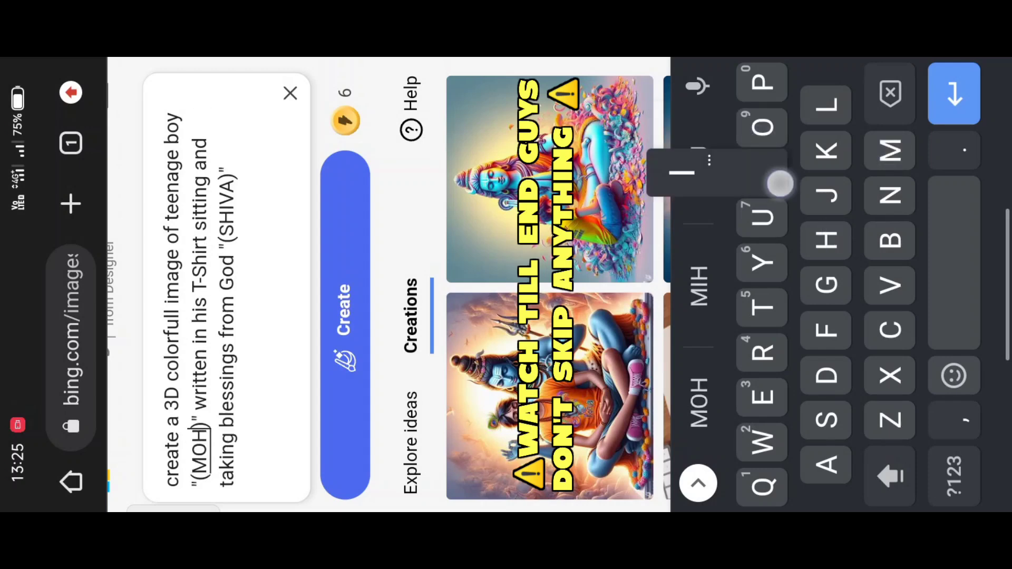
{"action": "type", "text": "IT"}
{"action": "key", "text": "BackSpace"}
{"action": "key", "text": "BackSpace"}
{"action": "key", "text": "BackSpace"}
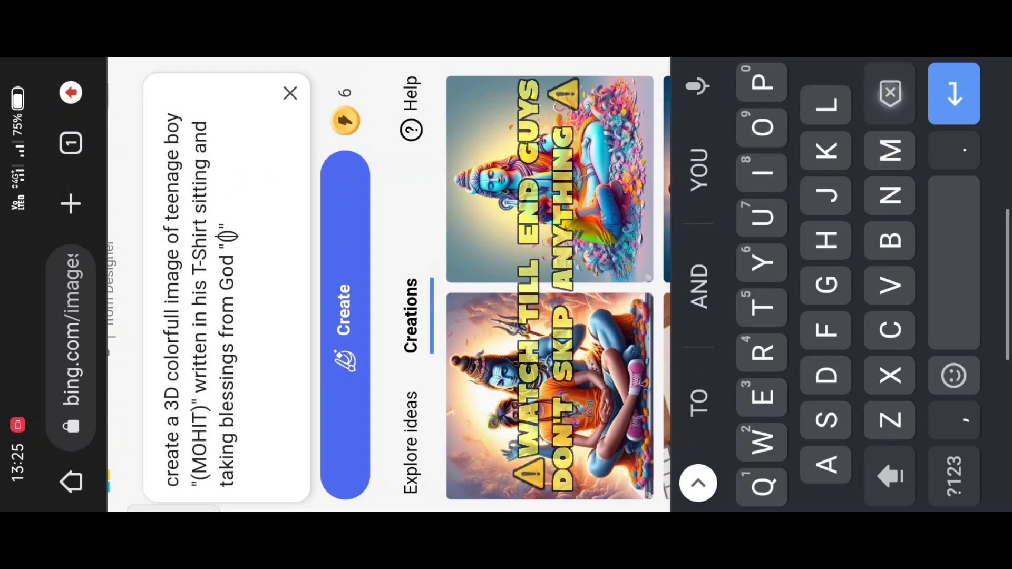
{"action": "type", "text": "KRISH"}
{"action": "left_click", "coordinate": [700, 284]}
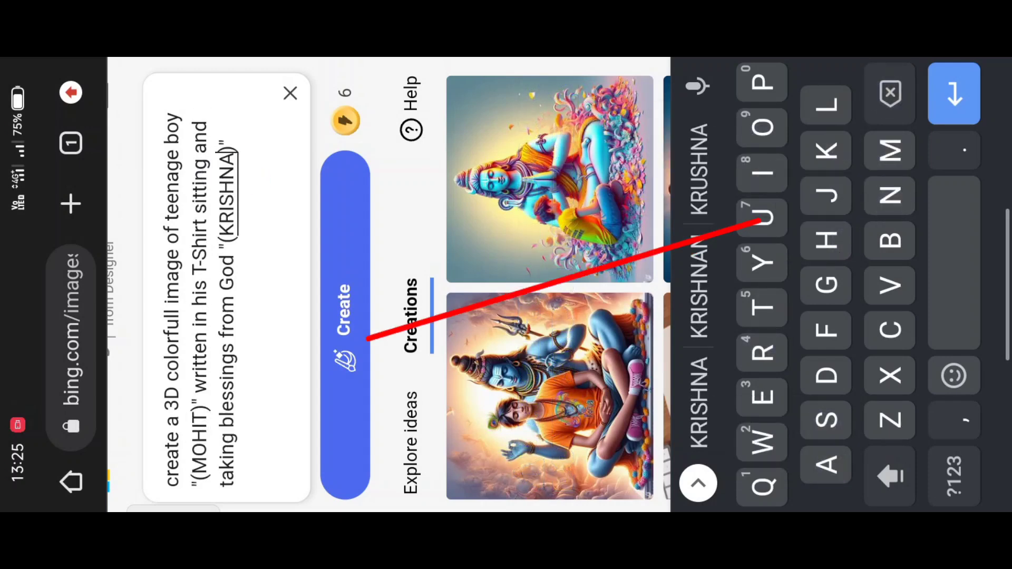
Step: Generate four images from the MOHIT and KRISHNA prompt
{"action": "left_click", "coordinate": [345, 317]}
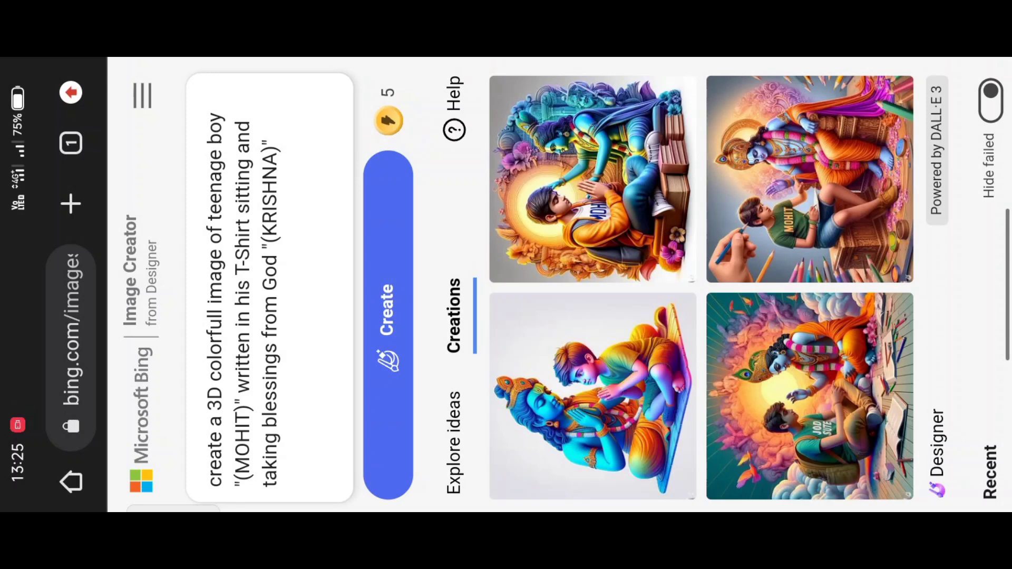
{"action": "scroll", "coordinate": [522, 284], "scroll_direction": "down", "scroll_amount": 1}
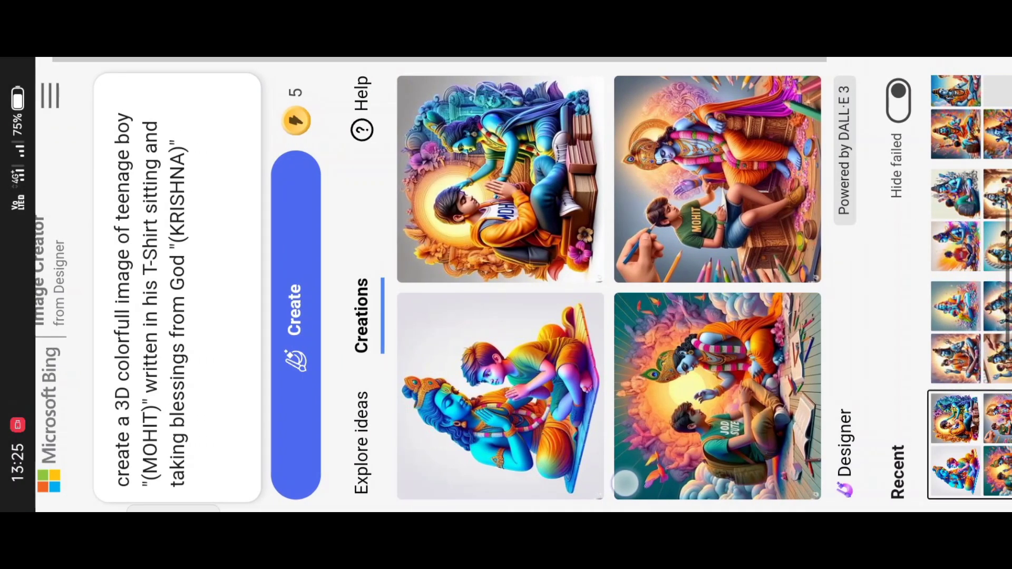
{"action": "scroll", "coordinate": [642, 482], "scroll_direction": "down", "scroll_amount": 1}
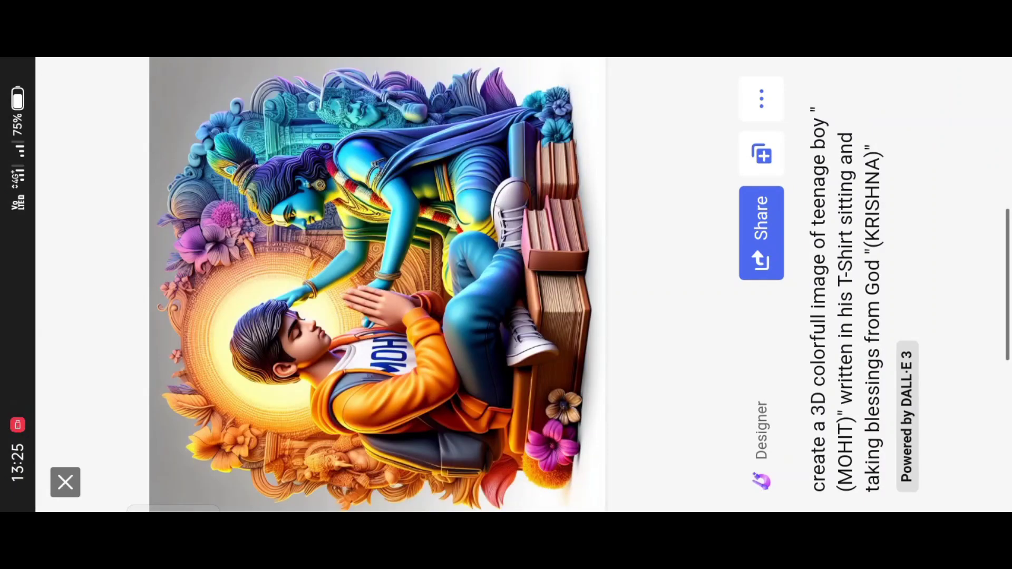
Step: Download the enlarged MOHIT and Krishna image, then open the saved file
{"action": "left_click", "coordinate": [760, 99]}
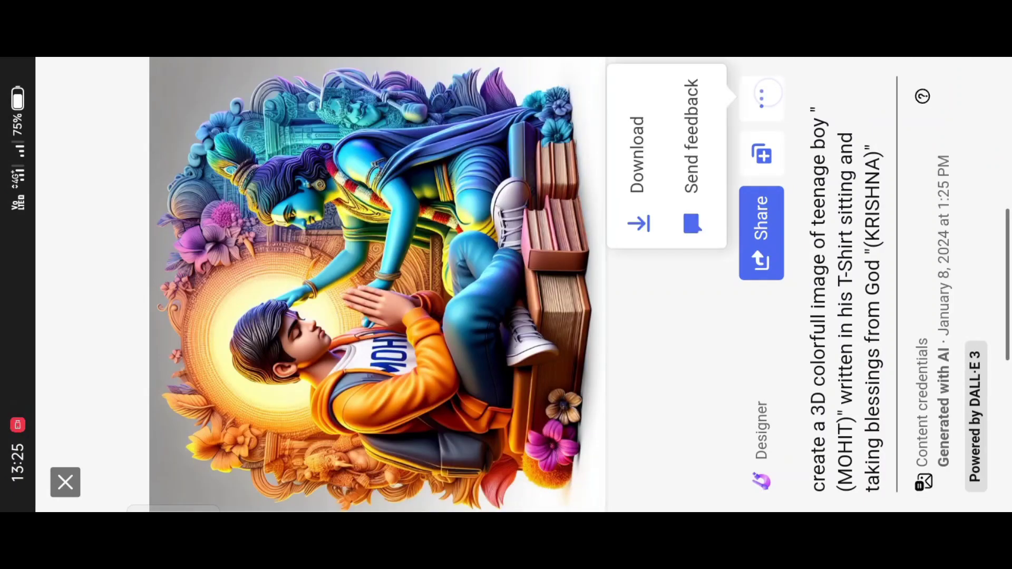
{"action": "left_click", "coordinate": [641, 119]}
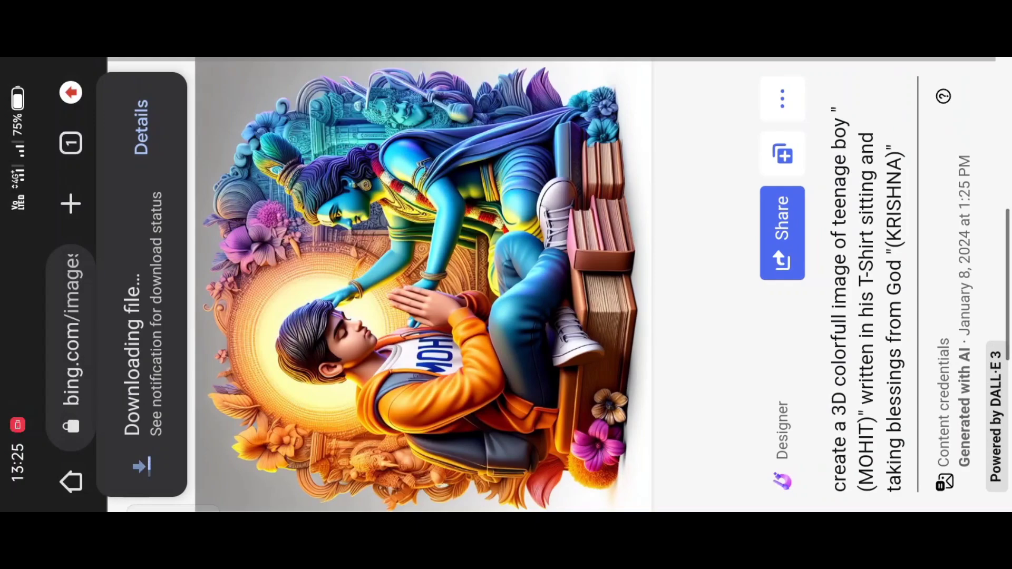
{"action": "left_click", "coordinate": [147, 119]}
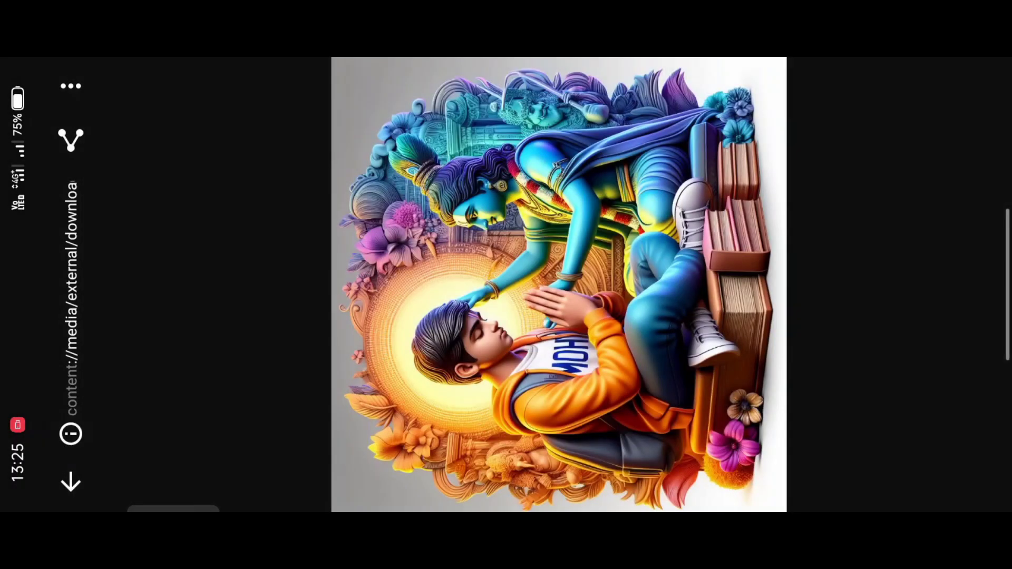